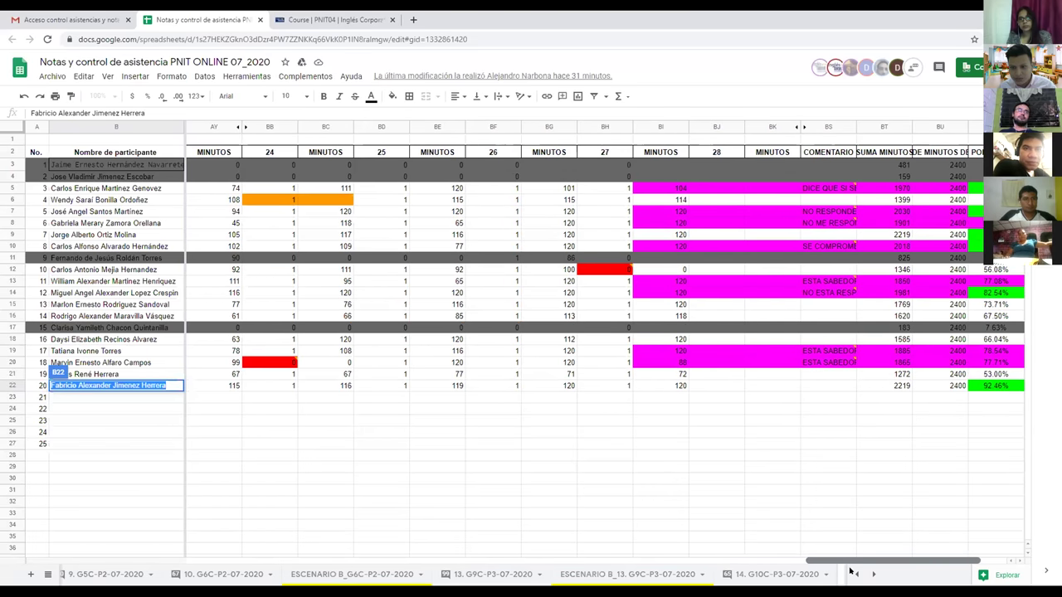
Record day 28 attendance in column BJ as 0 for participants No. 1 and 2, and 1 for No. 3.
left_click(721, 164)
type("0")
key("Return")
type("0")
key("Return")
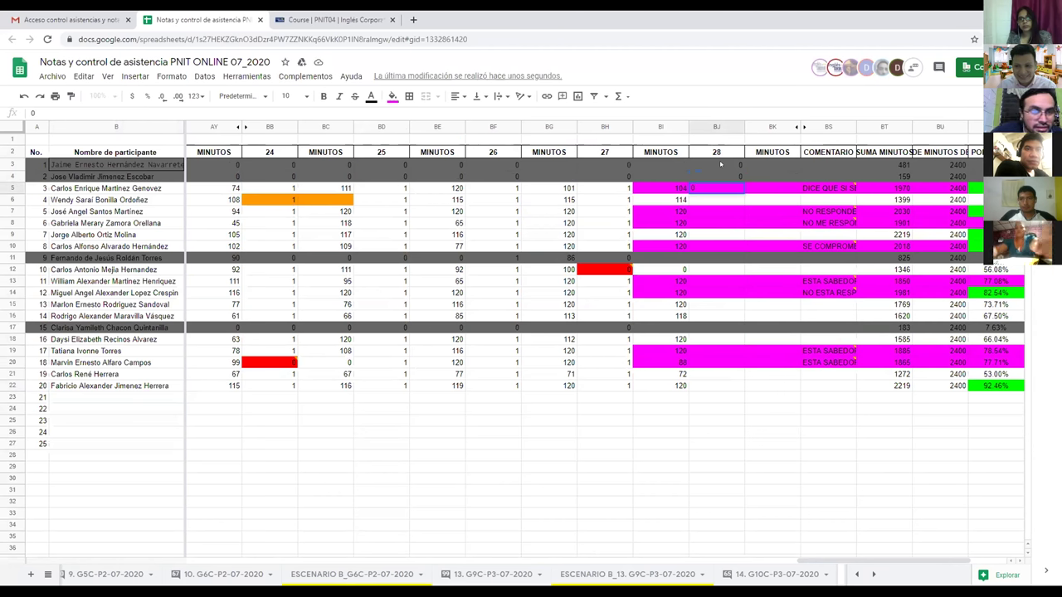
type("1")
key("Return")
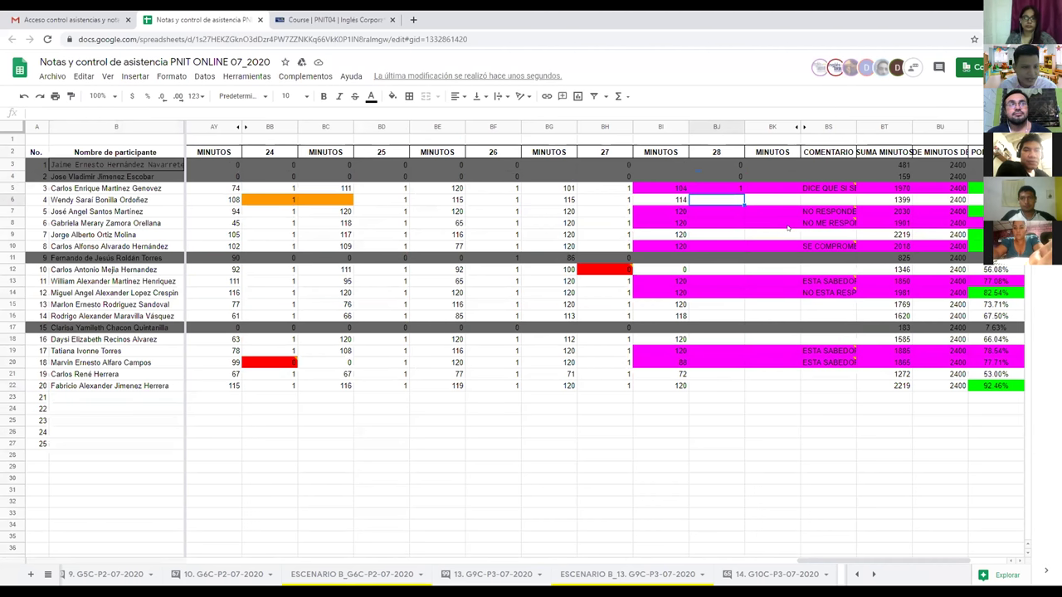
Mark day 28 attendance as 1 for participants No. 5 through 8, in cells BJ7 to BJ10.
left_click(734, 216)
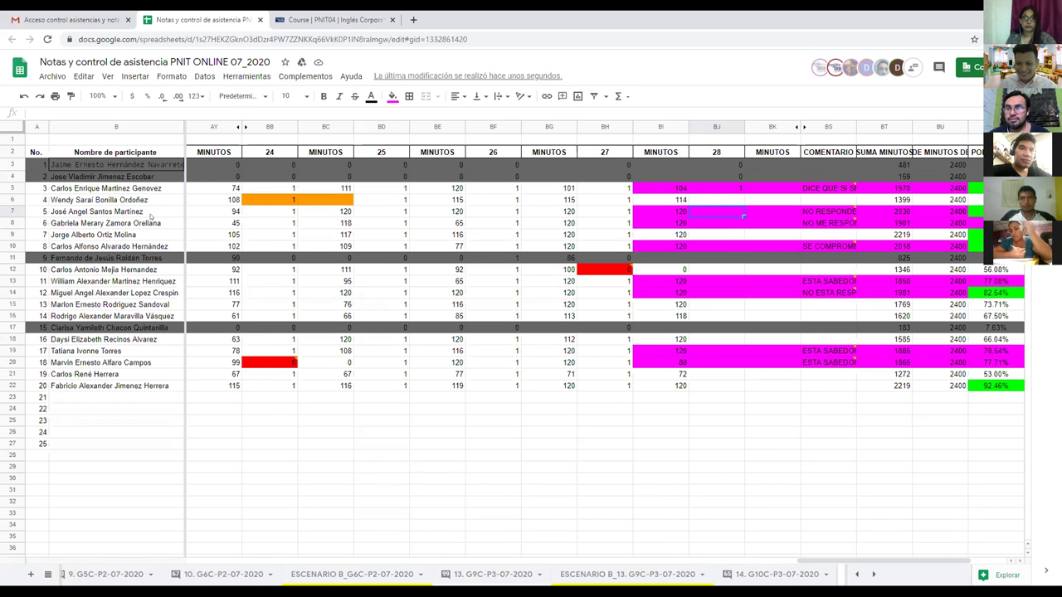
type("1")
key("Return")
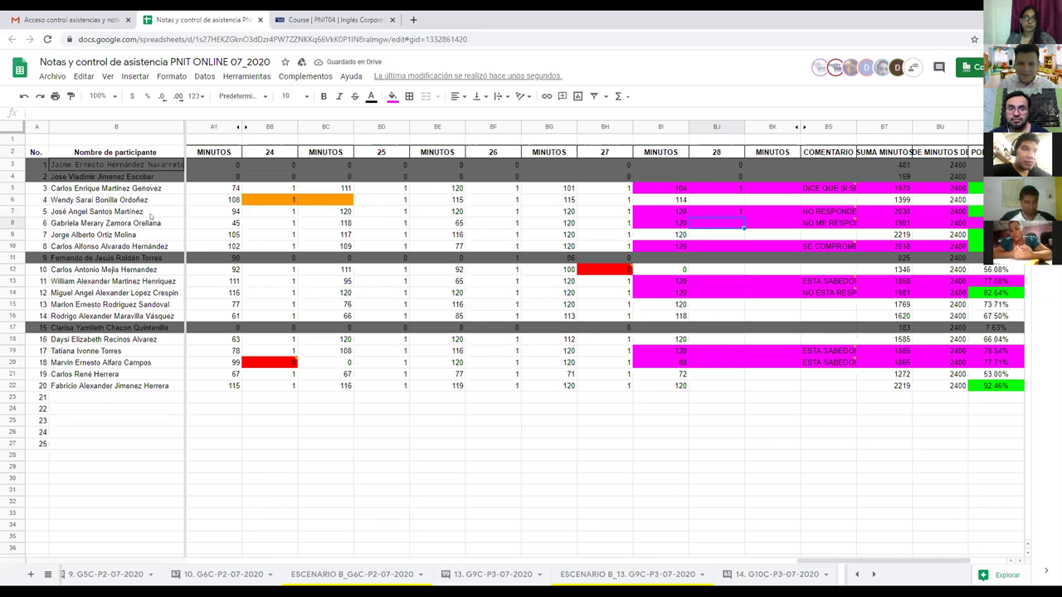
type("1")
key("Return")
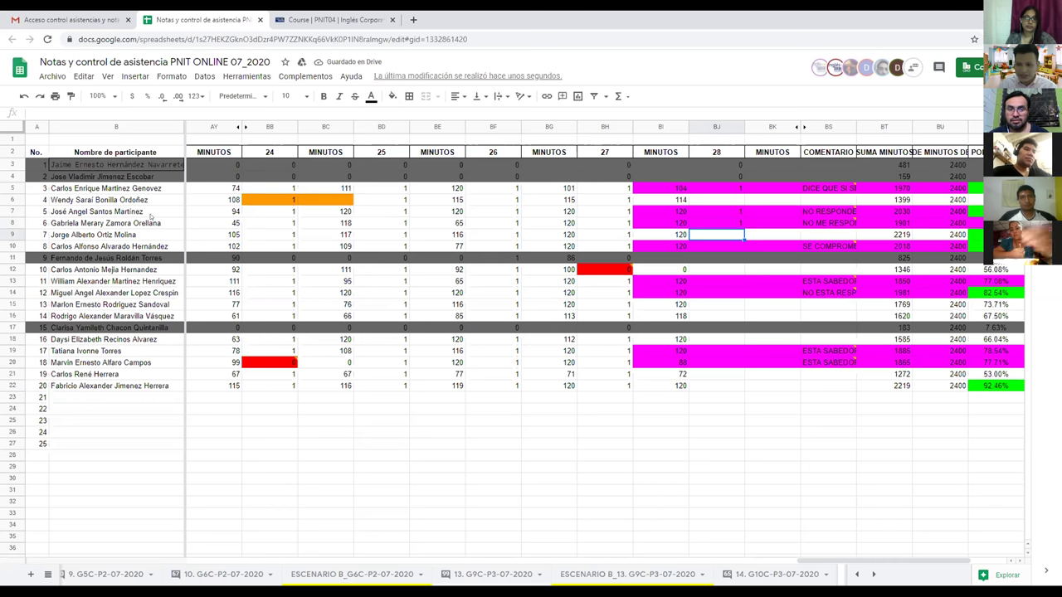
type("1")
key("Return")
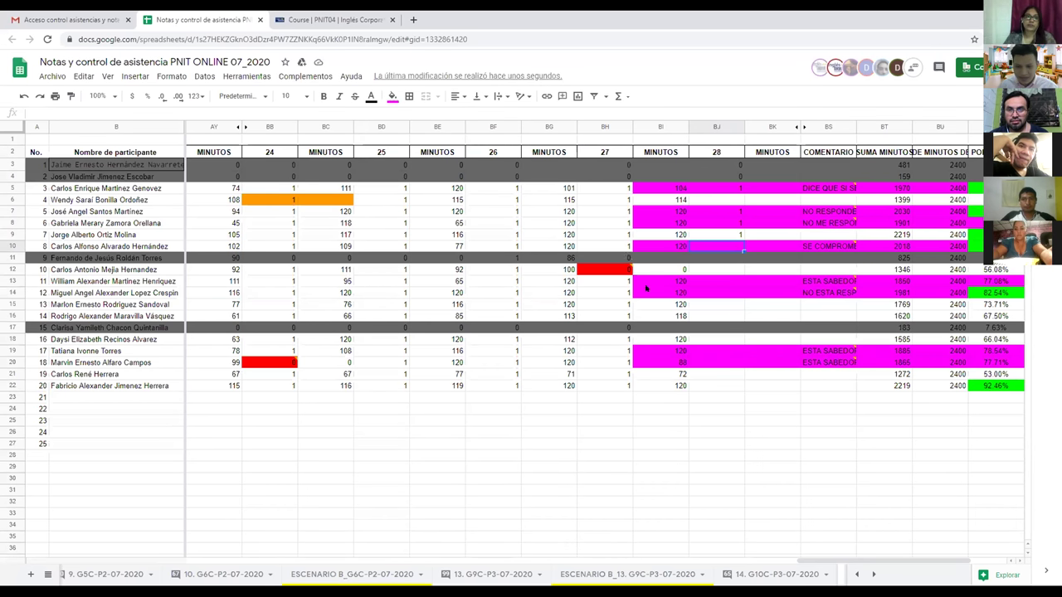
type("1")
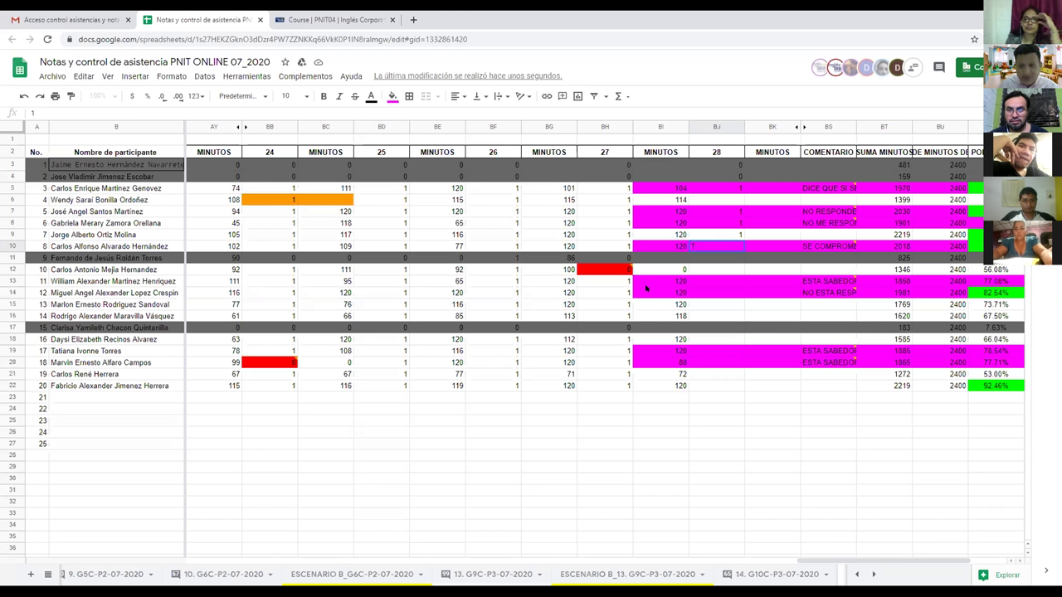
key("Return")
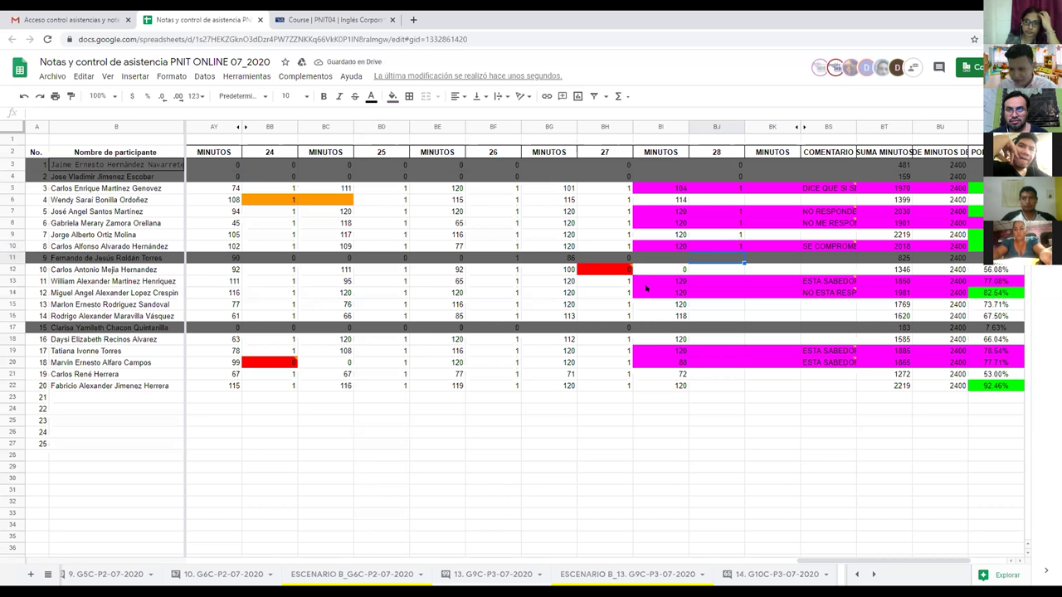
Mark day 28 attendance as 1 for participants No. 11, 13 and 14, in cells BJ13, BJ15 and BJ16.
key("Down")
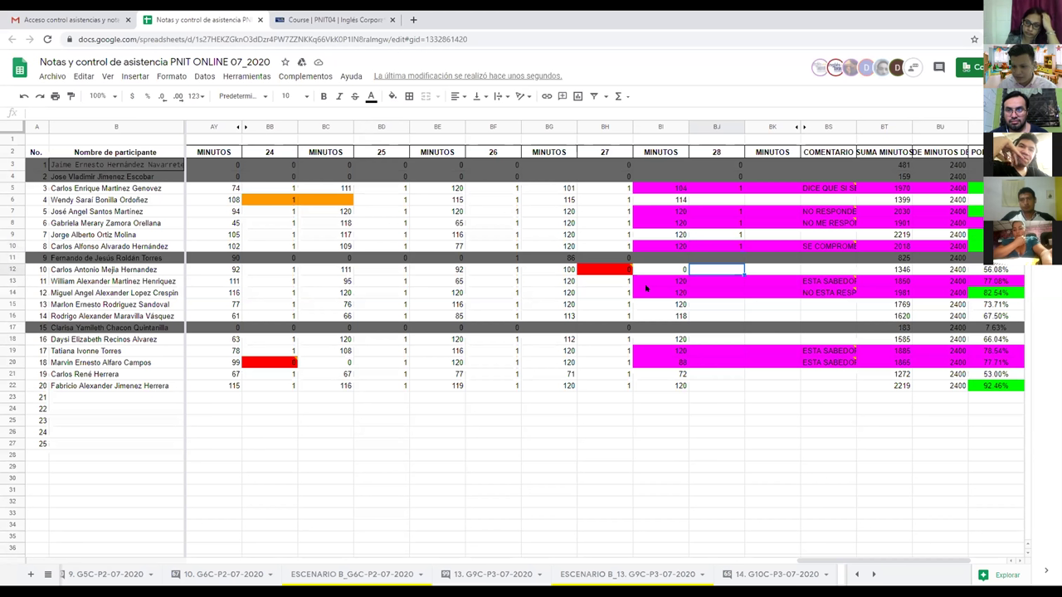
key("Down")
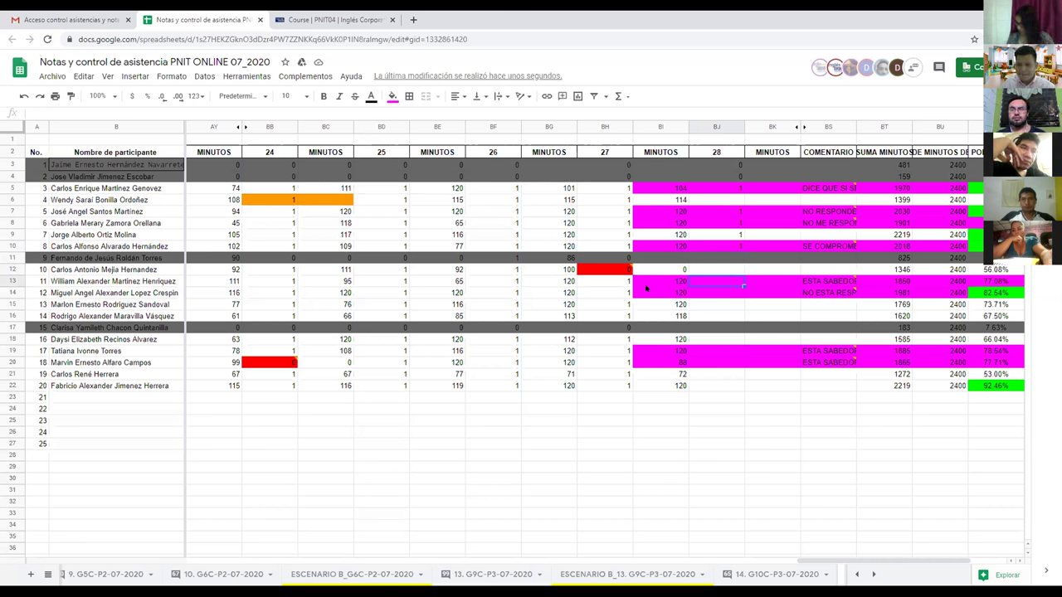
type("1")
key("Return")
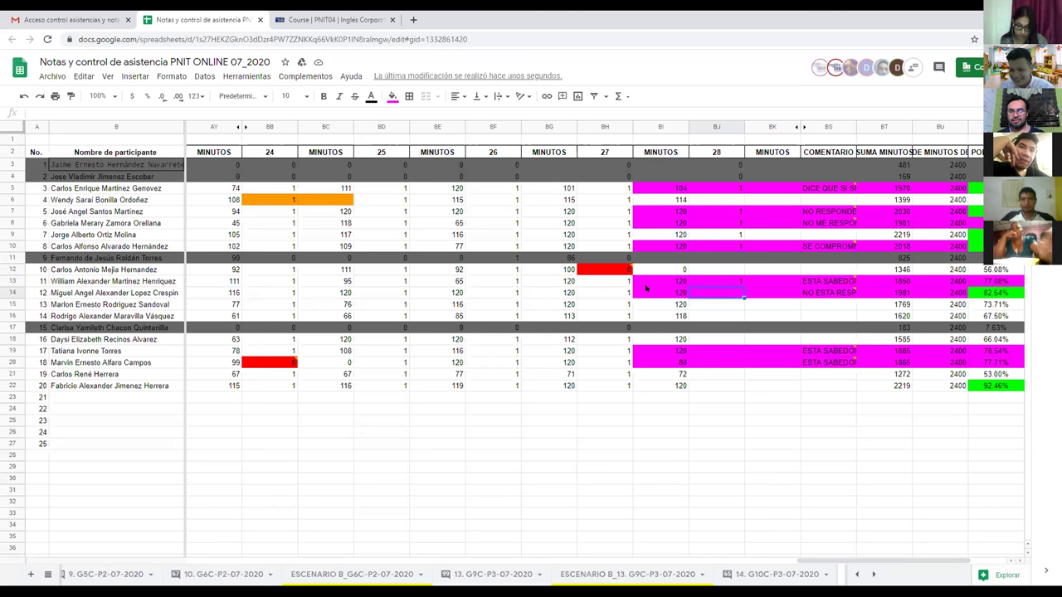
key("Down")
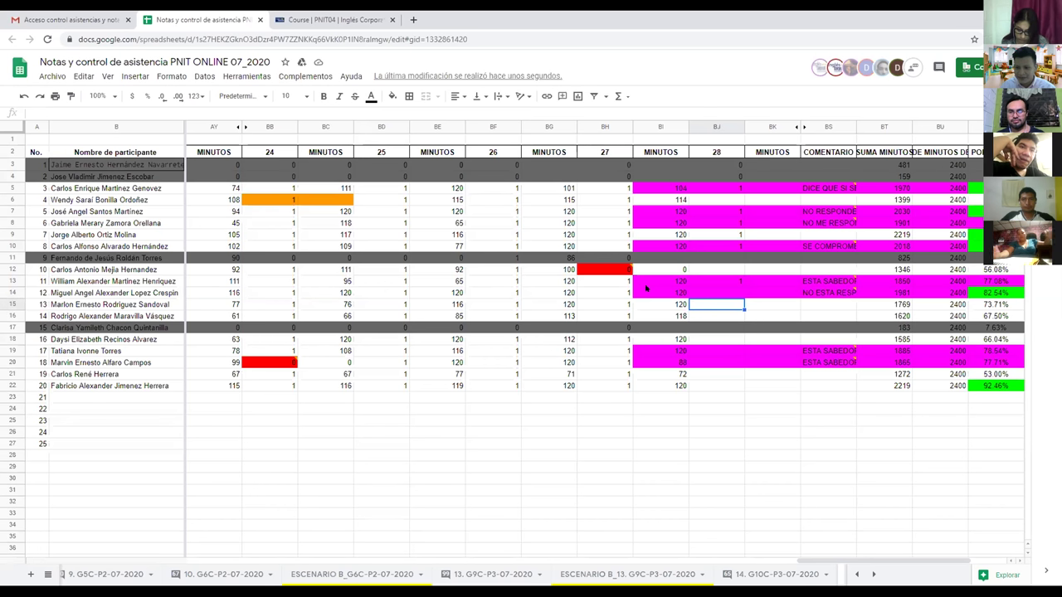
type("1")
key("Return")
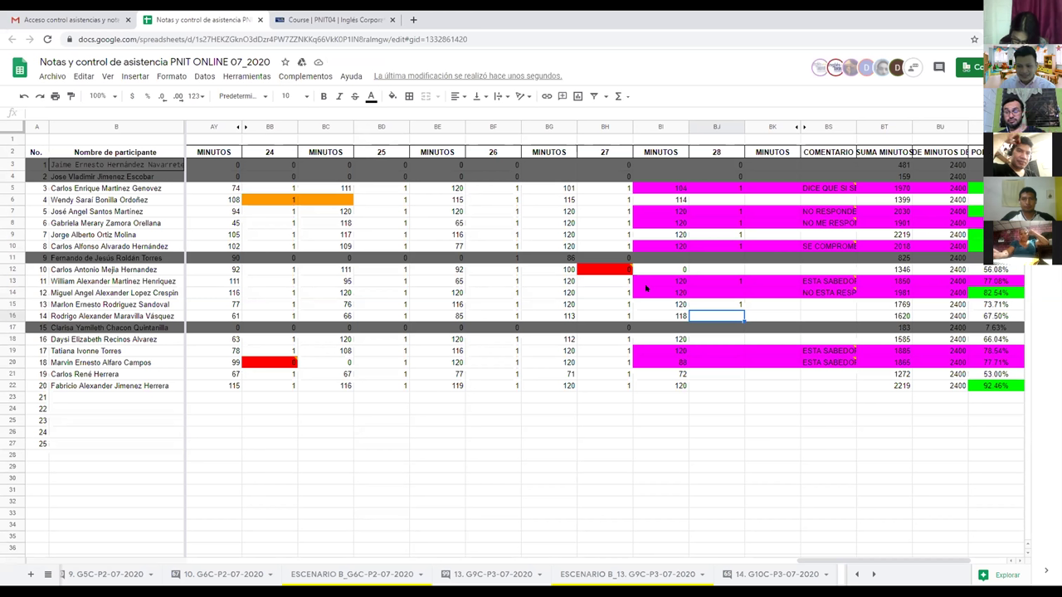
type("1")
key("Return")
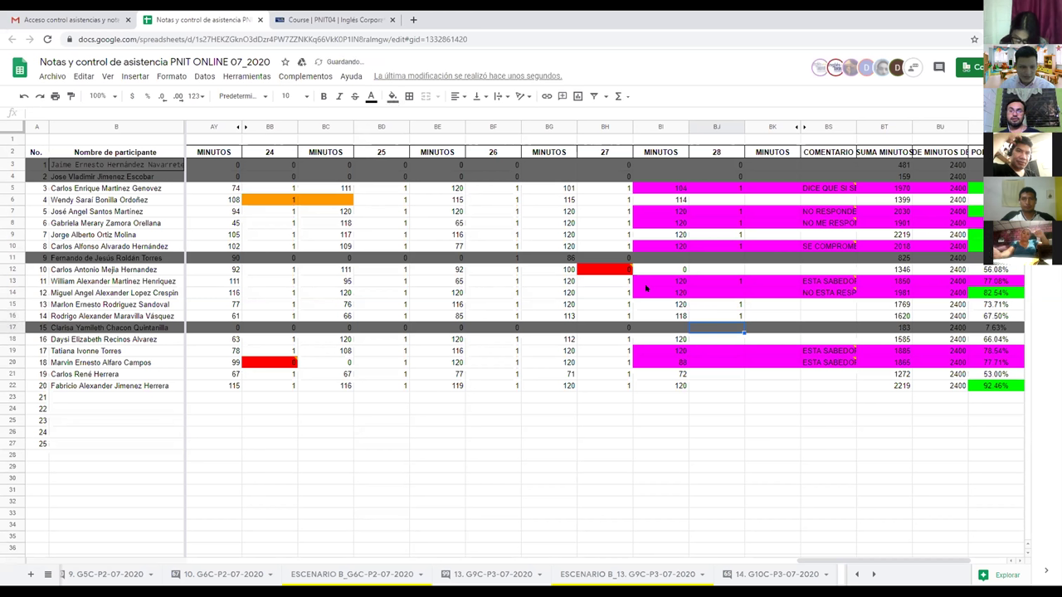
Enter day 28 attendance as 0 for participant No. 15 and 1 for No. 16, in cells BJ17 and BJ18.
type("0")
key("Return")
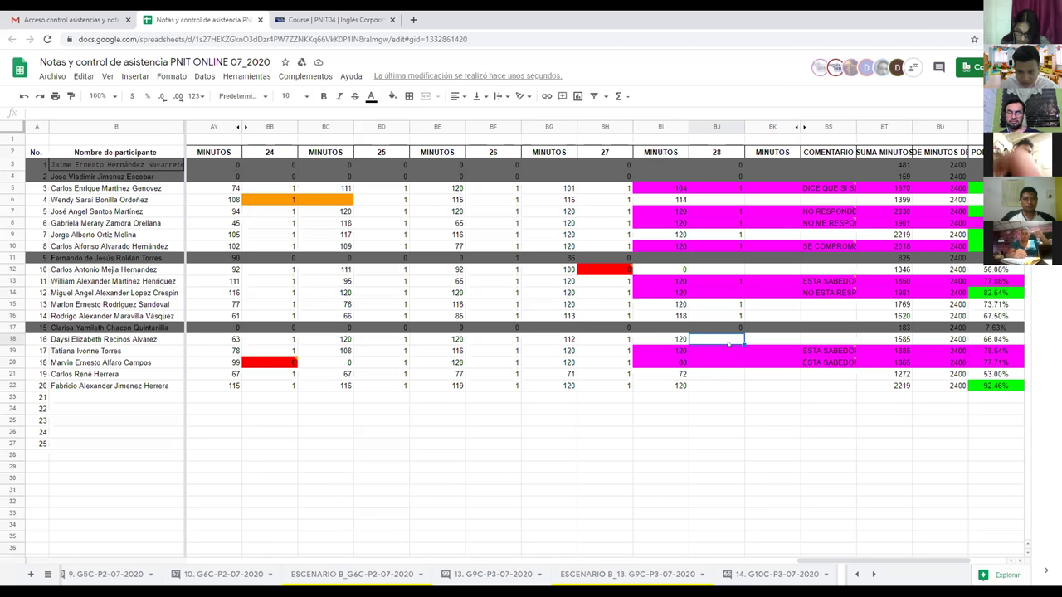
type("1")
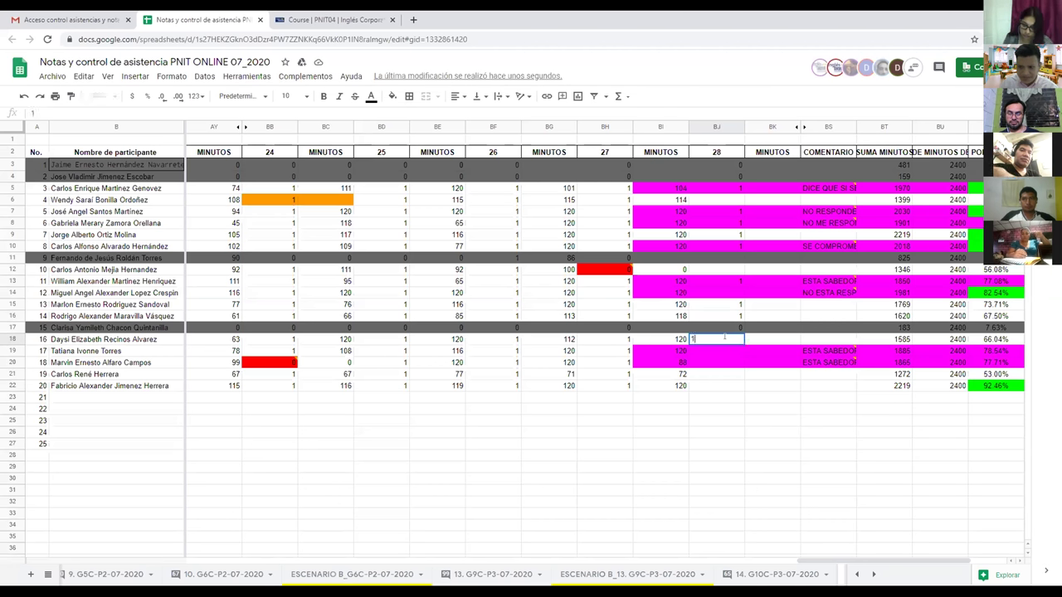
key("Return")
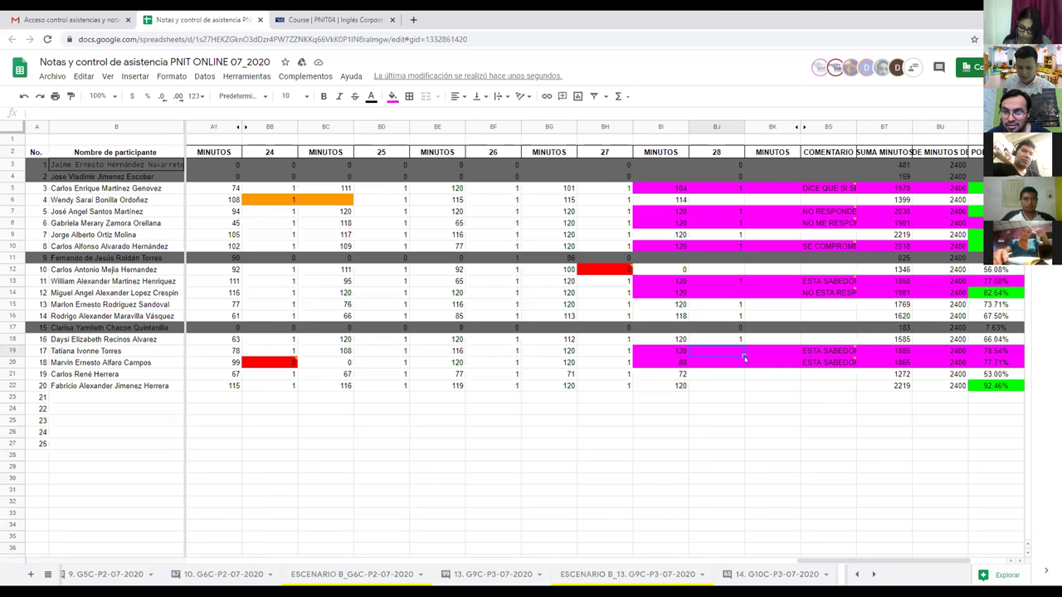
Mark day 28 attendance as 1 for participants No. 17 through 20, in cells BJ19 to BJ22.
type("1")
key("Return")
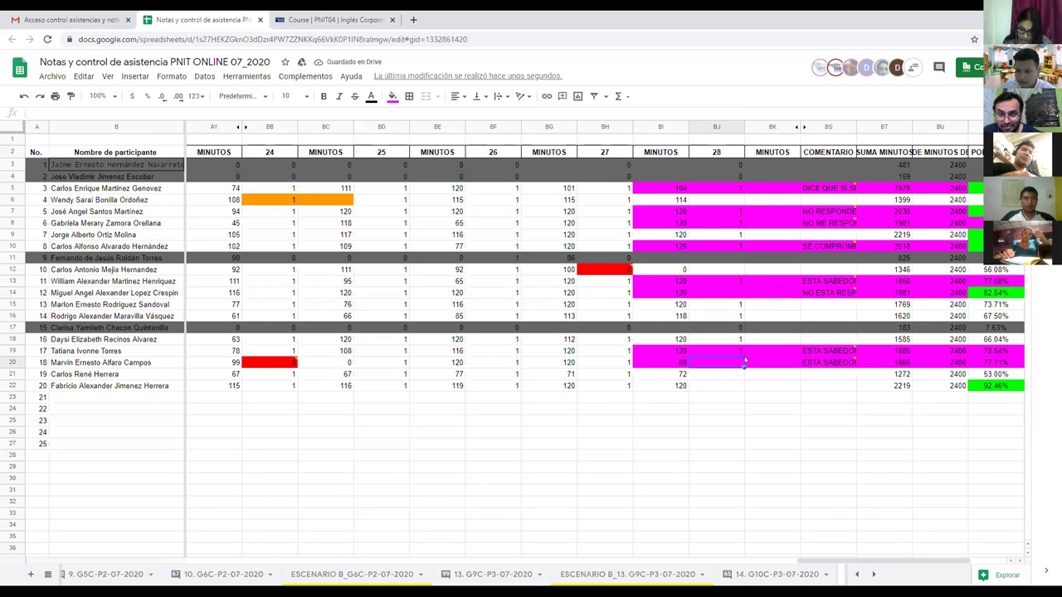
type("1")
key("Return")
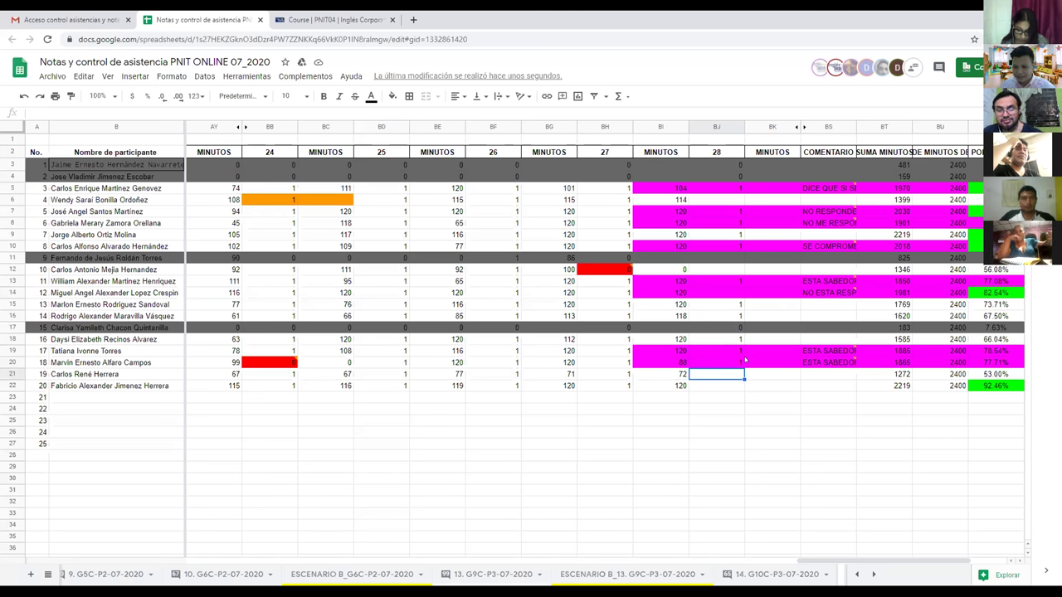
type("1")
key("Return")
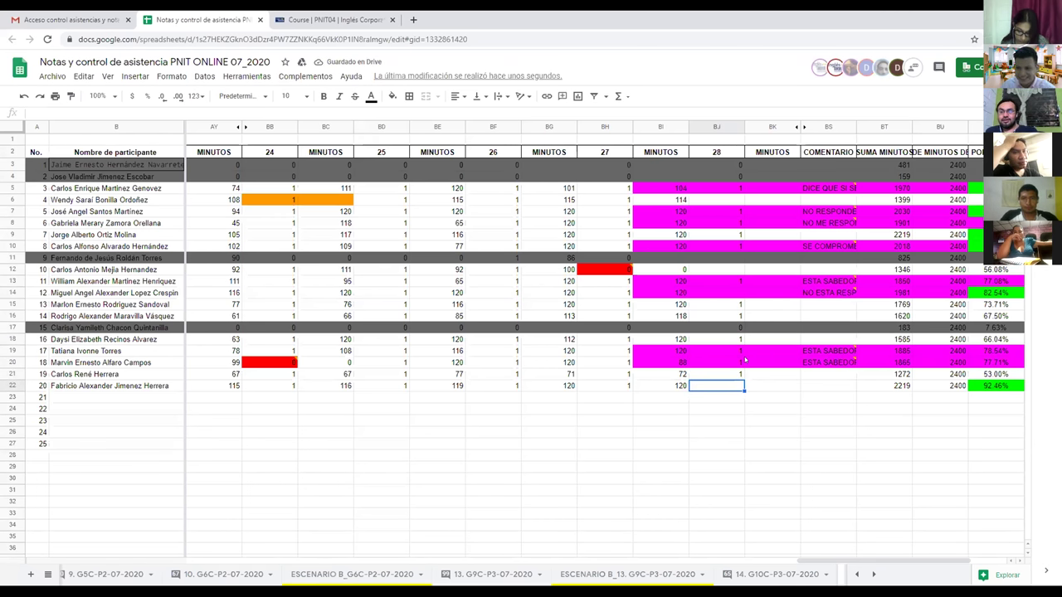
type("1")
key("Return")
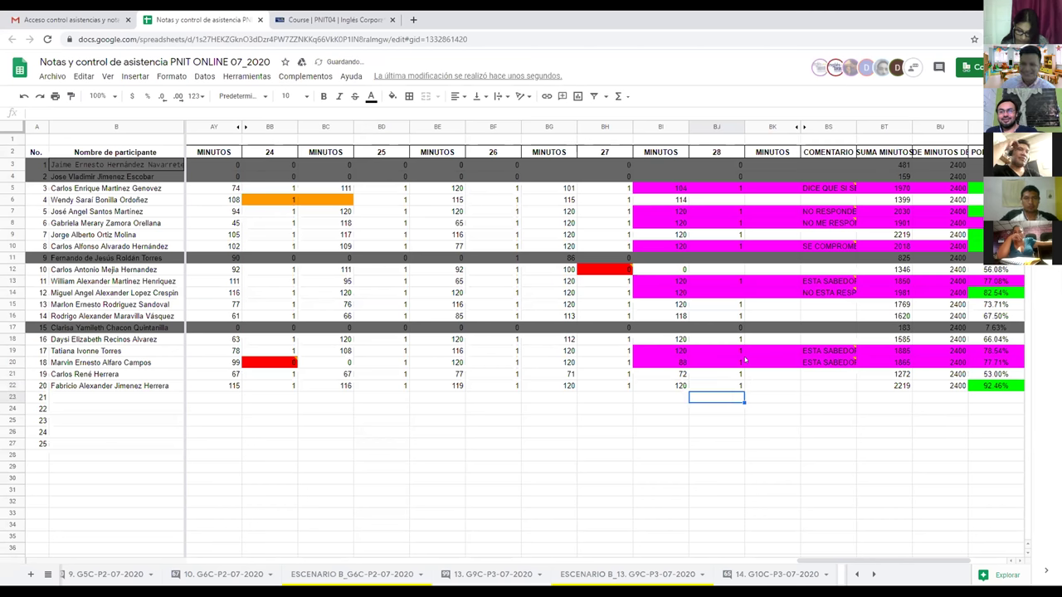
key("Down")
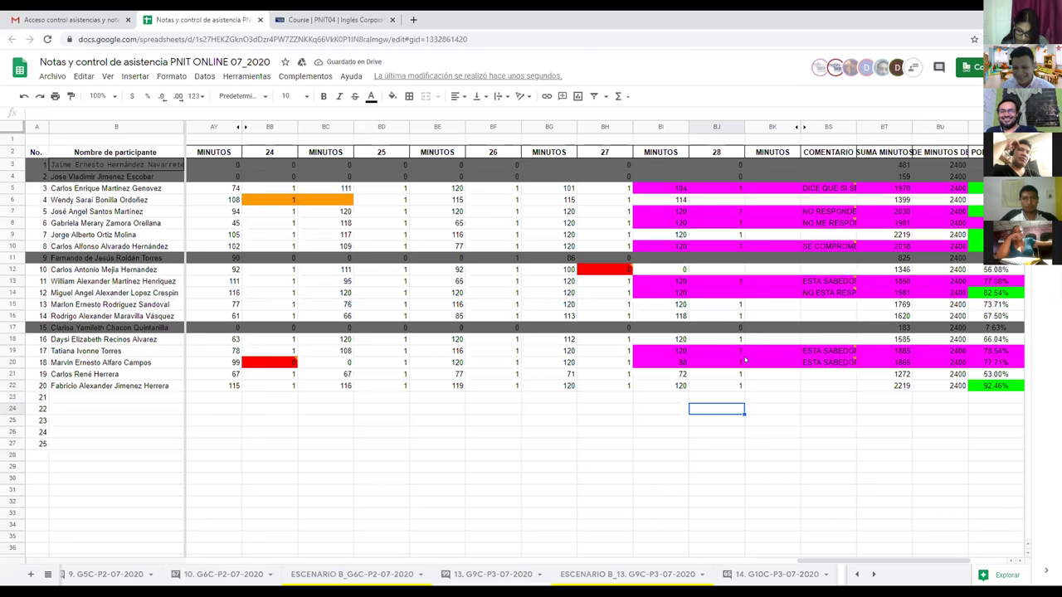